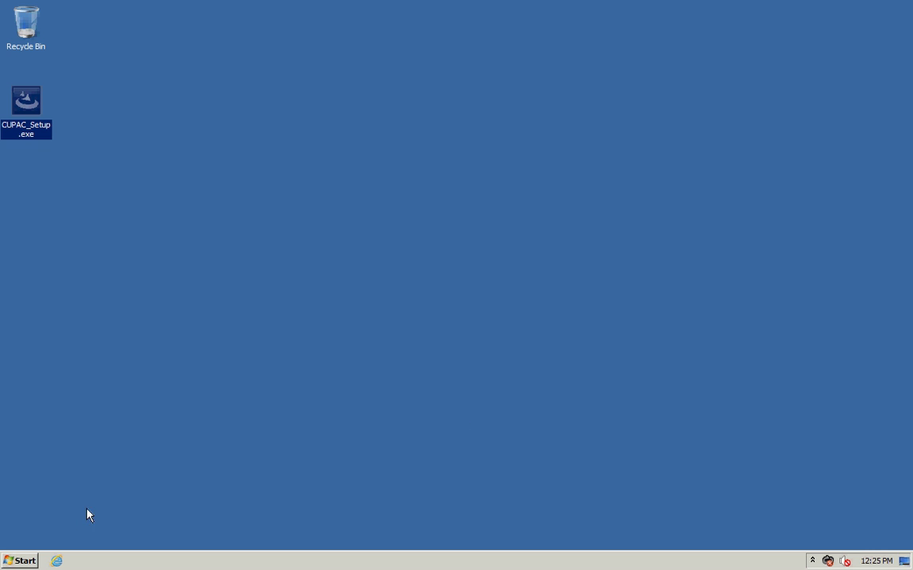
# Step: Check in Control Panel's User Accounts that User Account Control is at Never notify, then close it
pyautogui.click(19, 561)
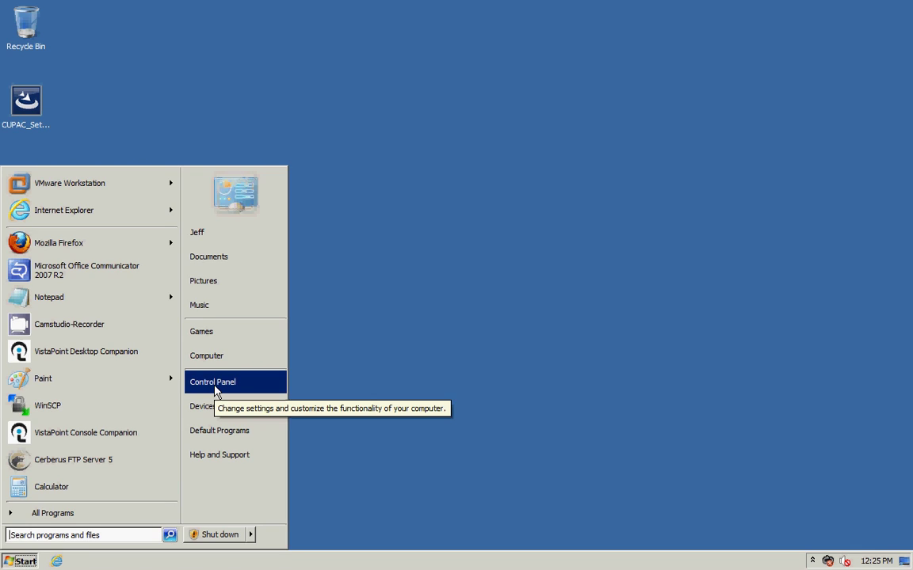
pyautogui.click(216, 386)
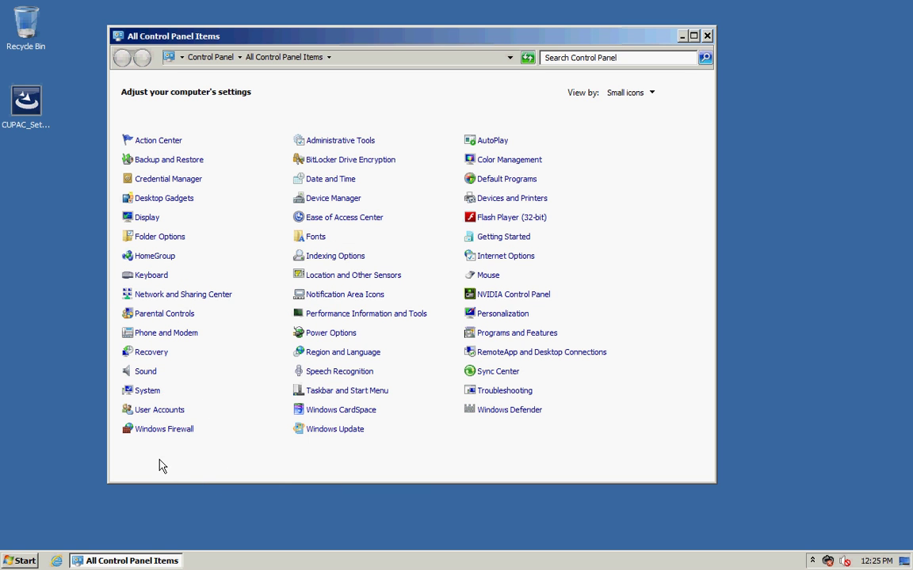
pyautogui.click(151, 410)
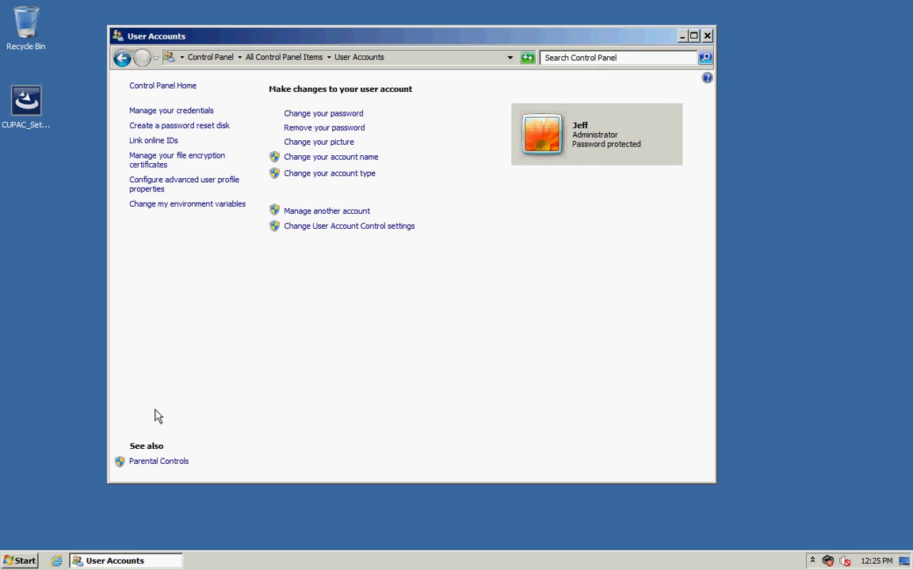
pyautogui.click(339, 228)
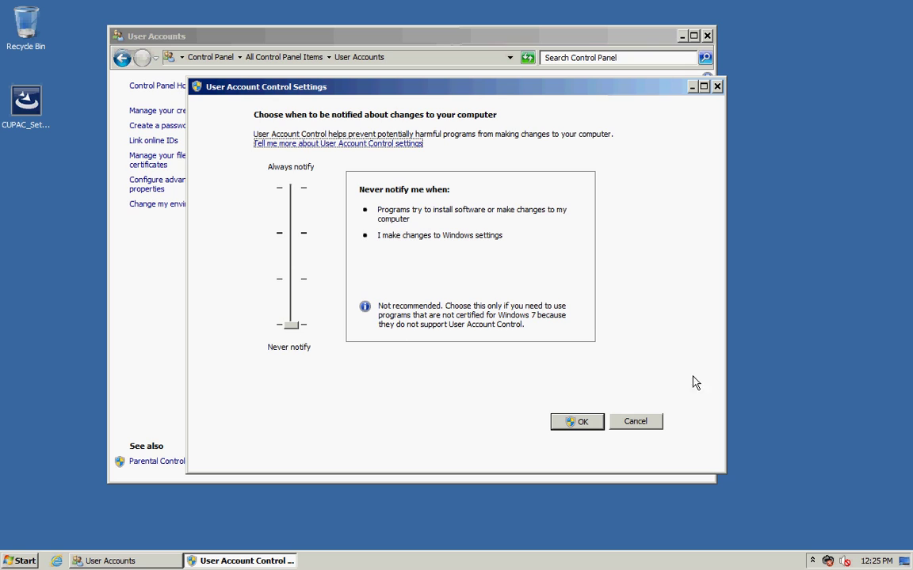
pyautogui.click(635, 421)
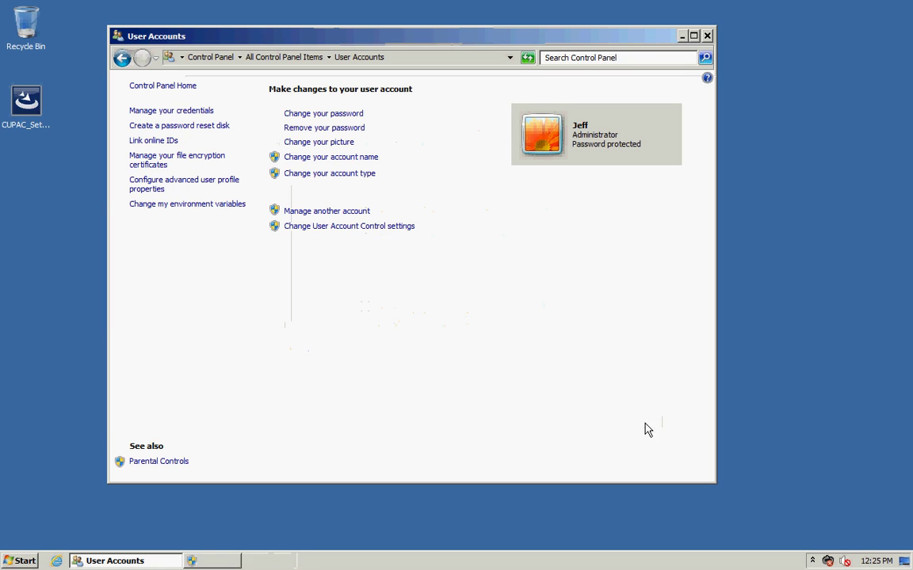
# Step: Start the CUPAC_Setup installer and register name Admin with company name Cisco
pyautogui.click(708, 35)
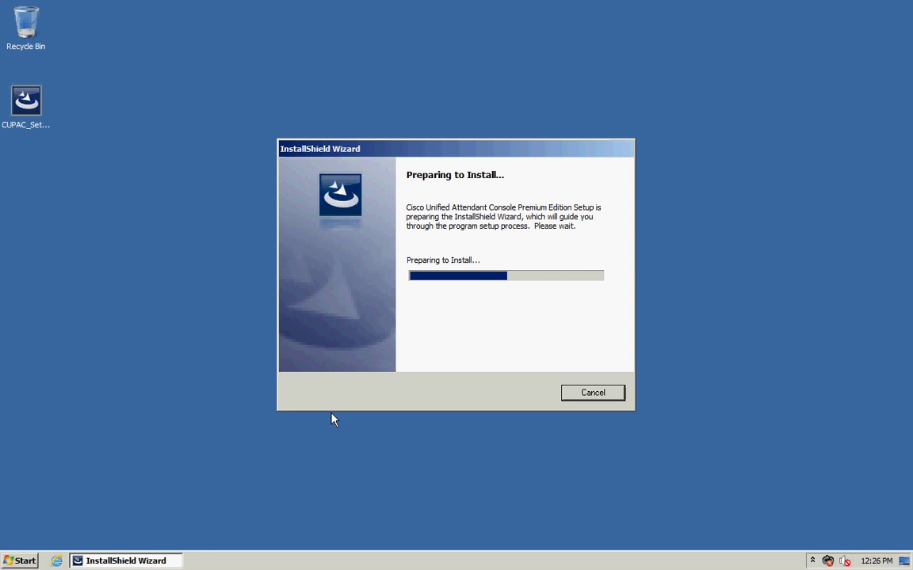
pyautogui.click(543, 404)
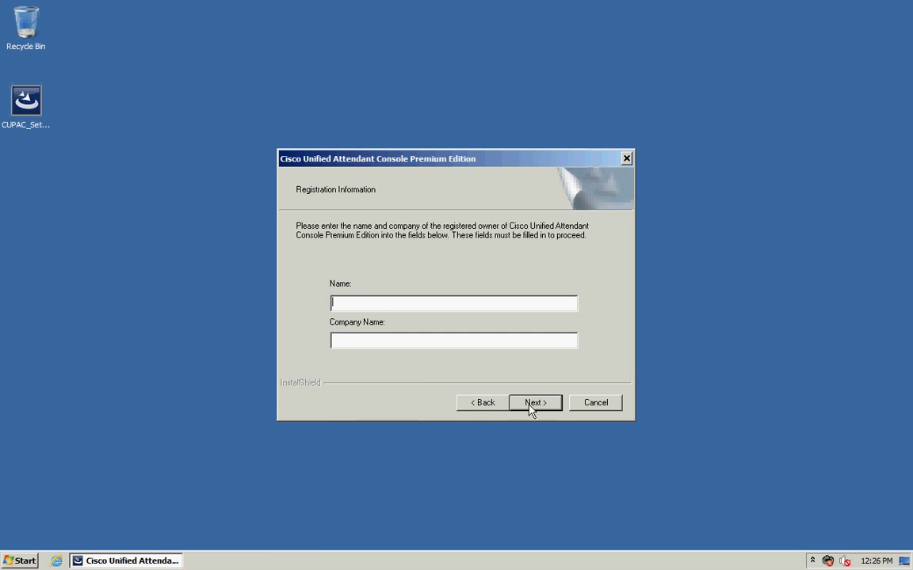
pyautogui.write('Admin')
pyautogui.press('Tab')
pyautogui.write('Cisco')
pyautogui.click(542, 404)
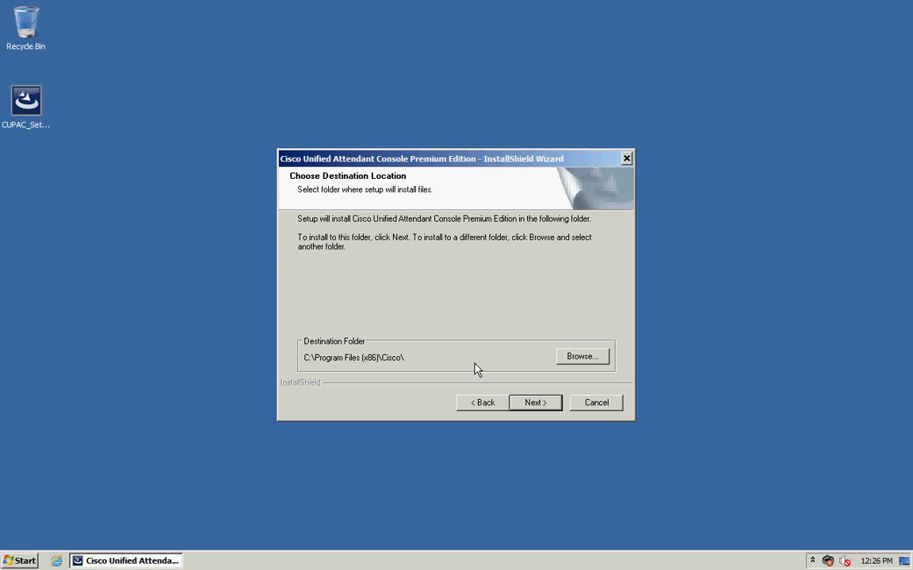
# Step: Keep the C:\Program Files (x86)\Cisco\ folder, choose the publisher server type, and enter server CUACPEPUB
pyautogui.click(536, 406)
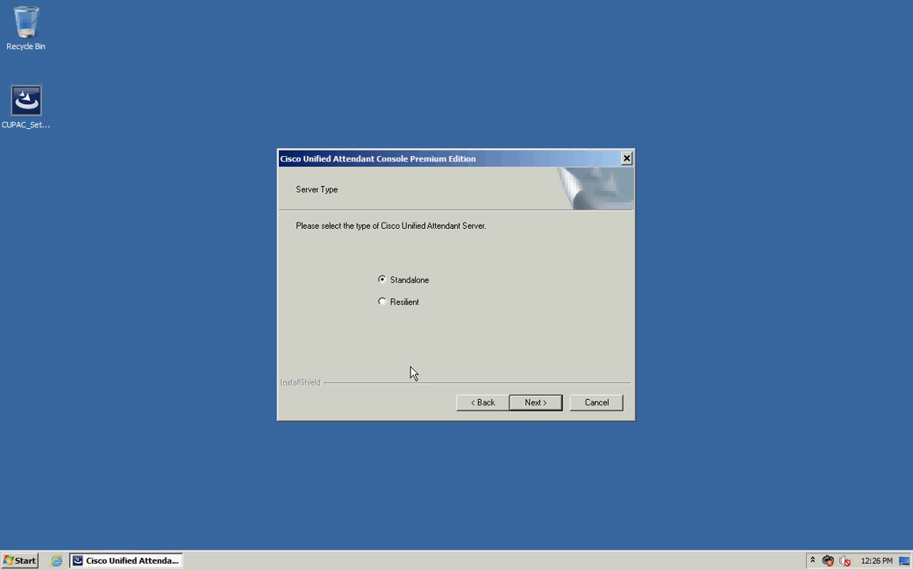
pyautogui.click(402, 311)
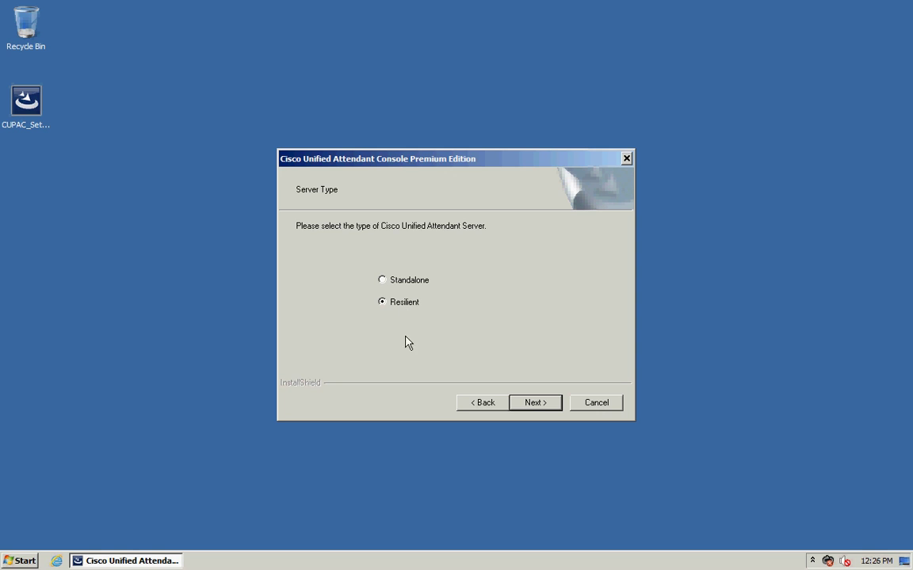
pyautogui.click(531, 404)
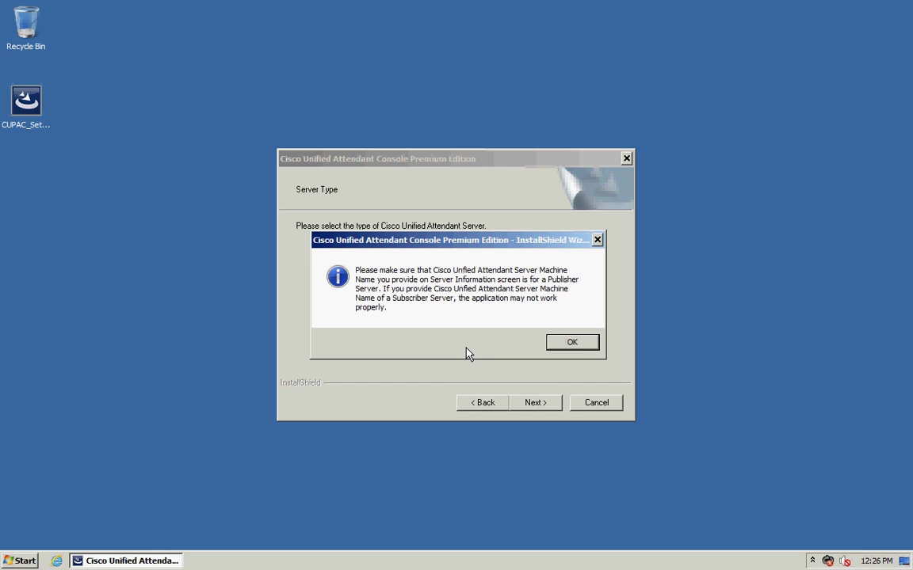
pyautogui.click(581, 347)
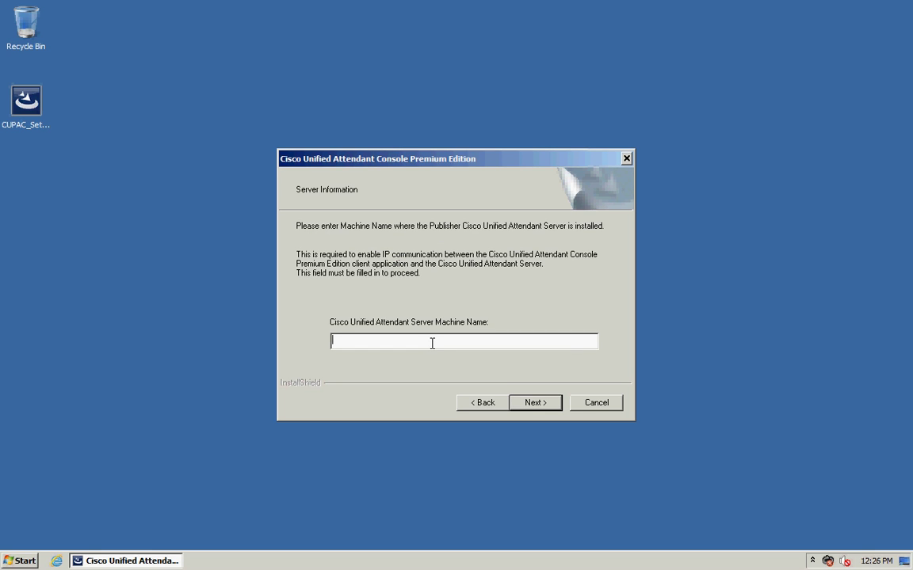
pyautogui.write('CUACPEPUB')
pyautogui.click(535, 403)
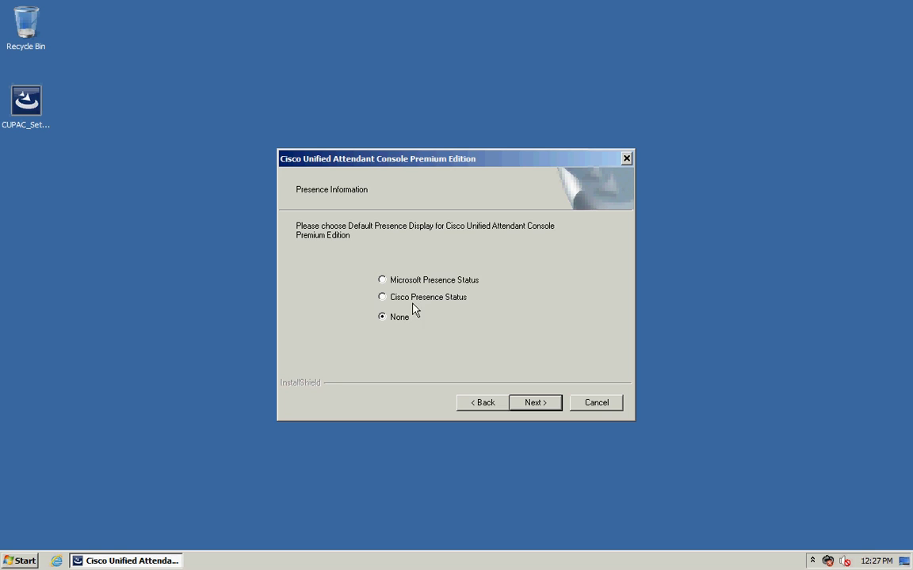
# Step: Keep presence display at None and English as the console language
pyautogui.click(541, 406)
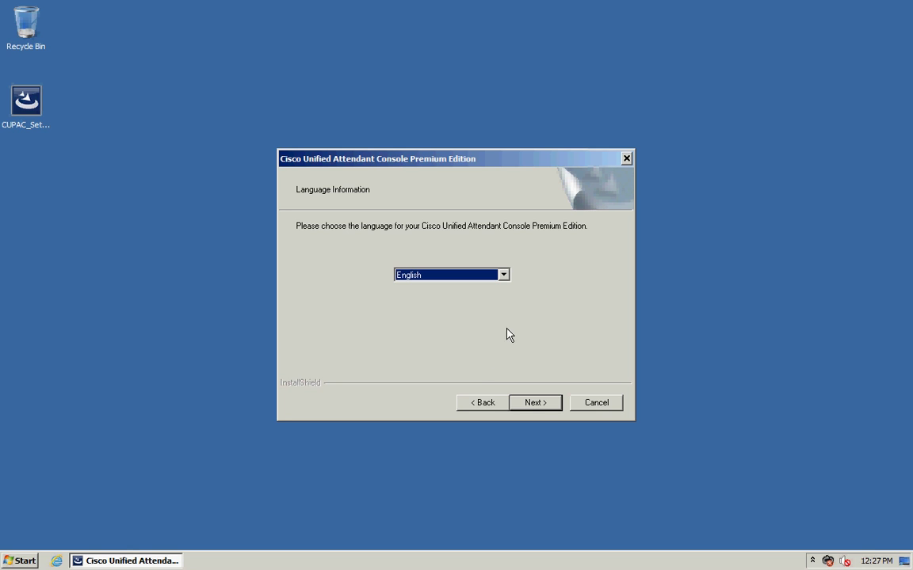
pyautogui.click(503, 274)
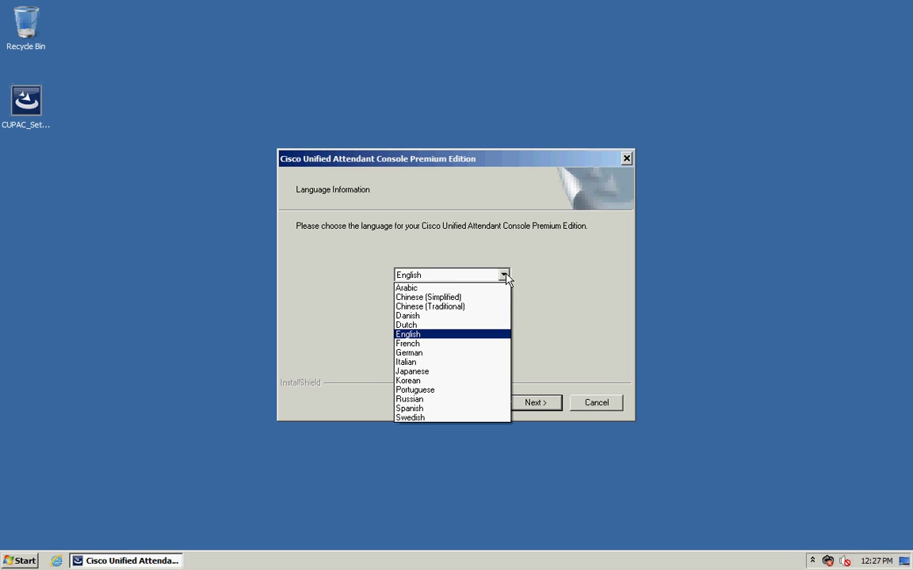
pyautogui.click(506, 277)
pyautogui.click(532, 404)
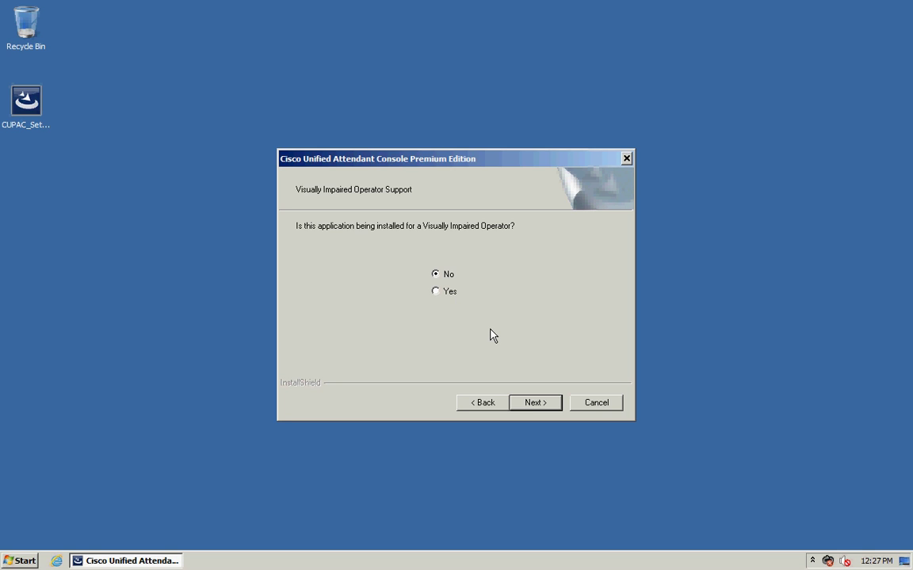
# Step: Decline visually impaired support and enable Add Icon To Desktop before the settings review
pyautogui.click(536, 404)
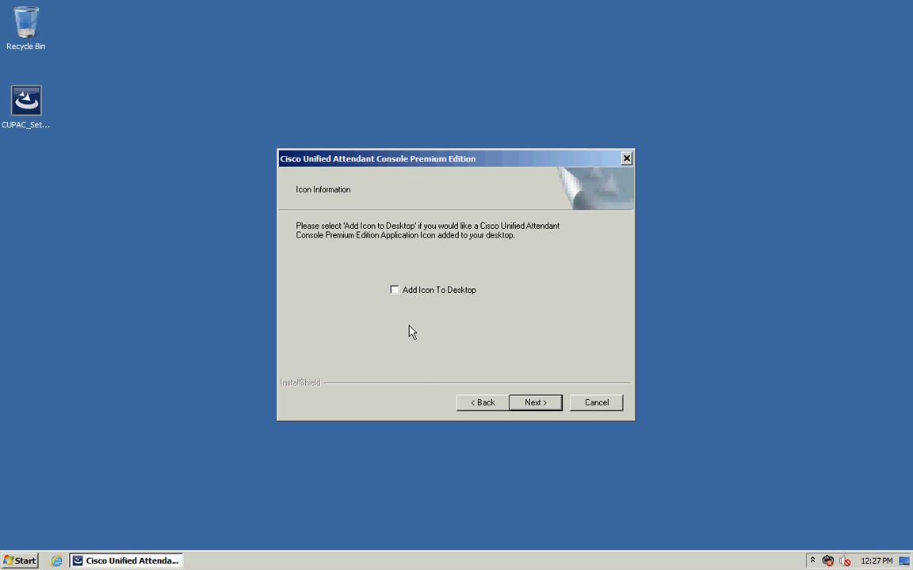
pyautogui.click(396, 292)
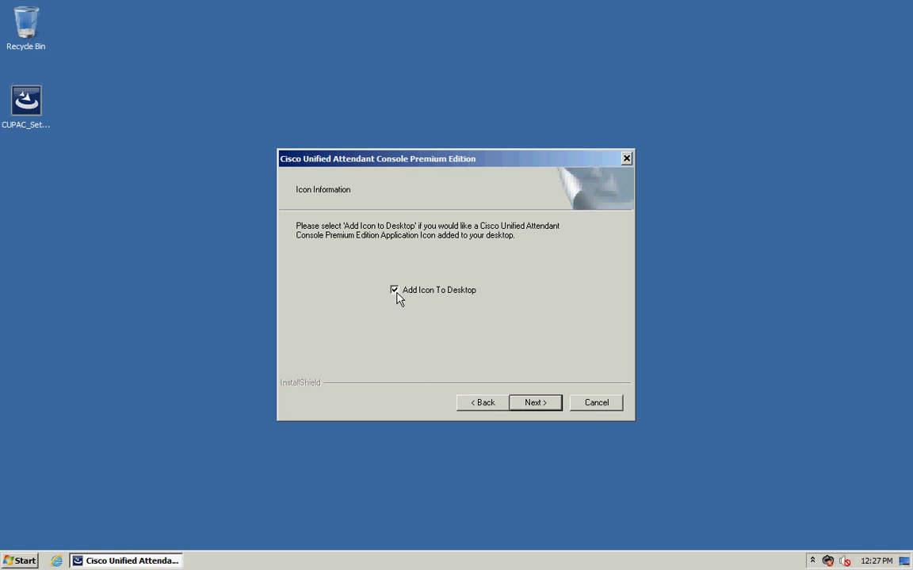
pyautogui.click(535, 406)
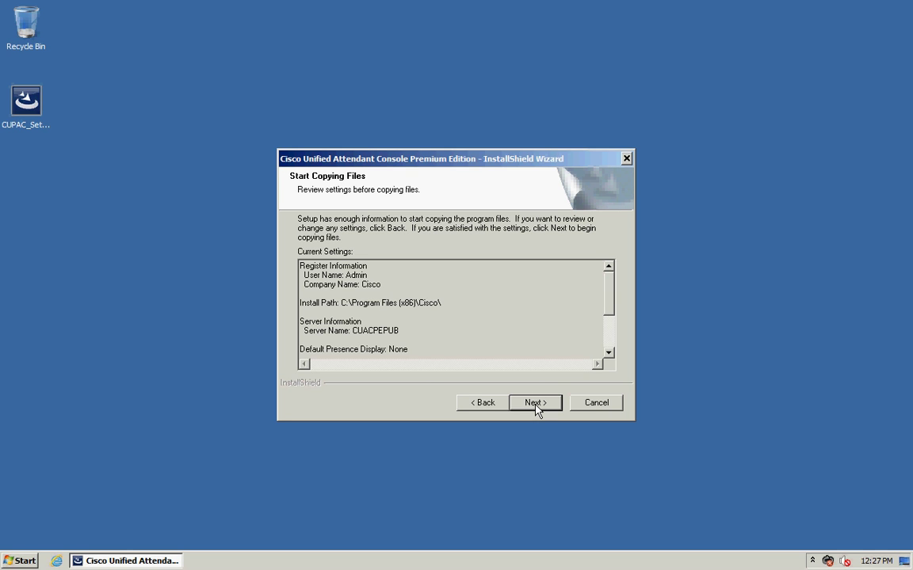
# Step: Copy the program files and click Finish once the installation completes
pyautogui.click(536, 404)
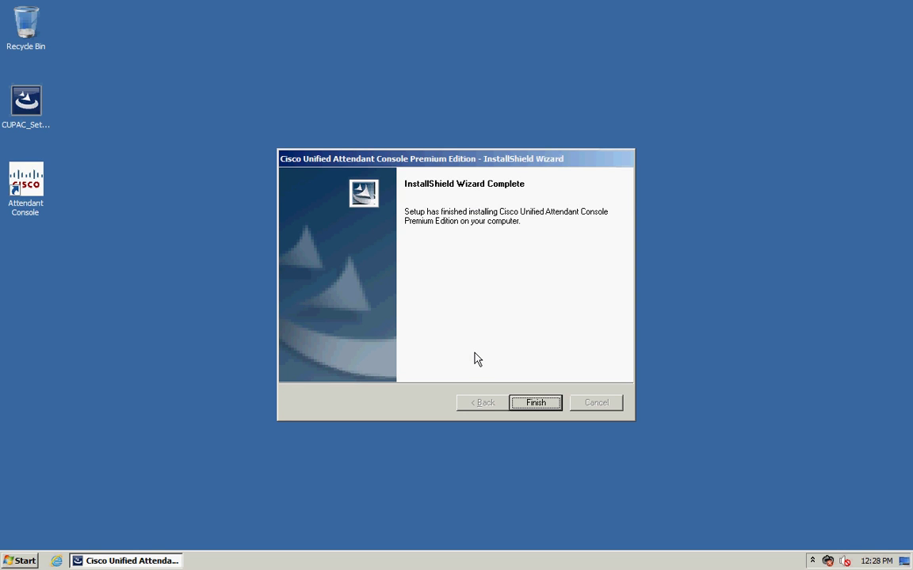
pyautogui.click(531, 404)
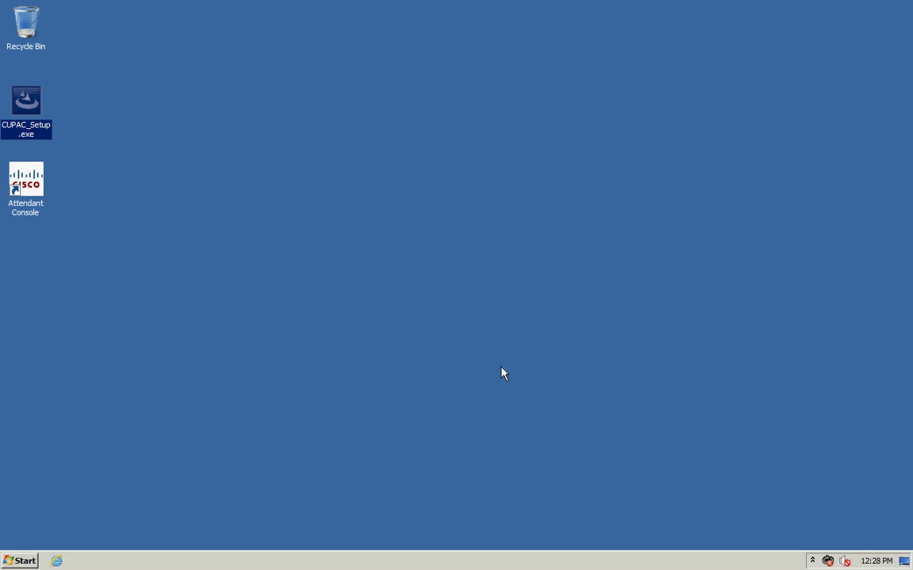
# Step: Launch regedit and browse to HKEY_LOCAL_MACHINE\SOFTWARE\Wow6432Node\Arc Solutions, bringing up its context menu
pyautogui.click(19, 561)
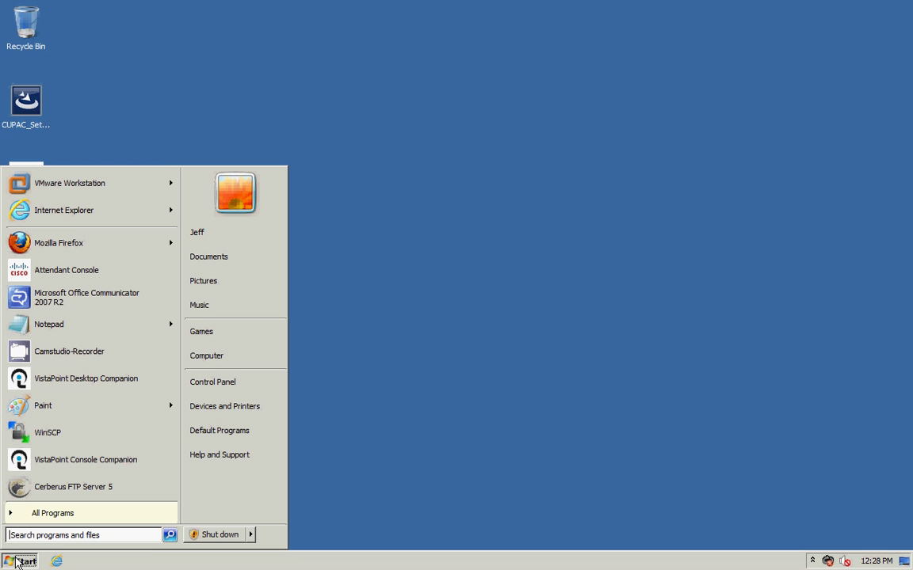
pyautogui.write('regedit')
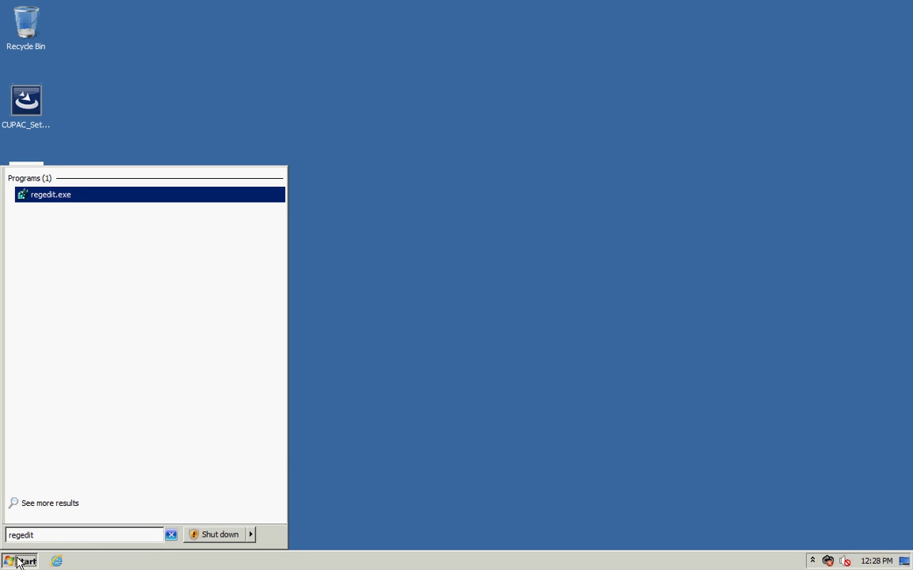
pyautogui.press('Return')
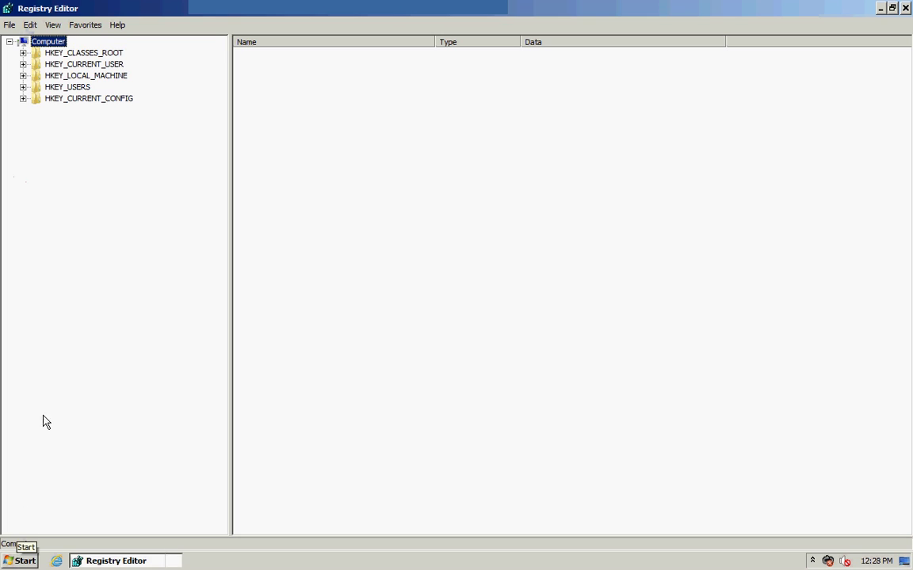
pyautogui.click(23, 75)
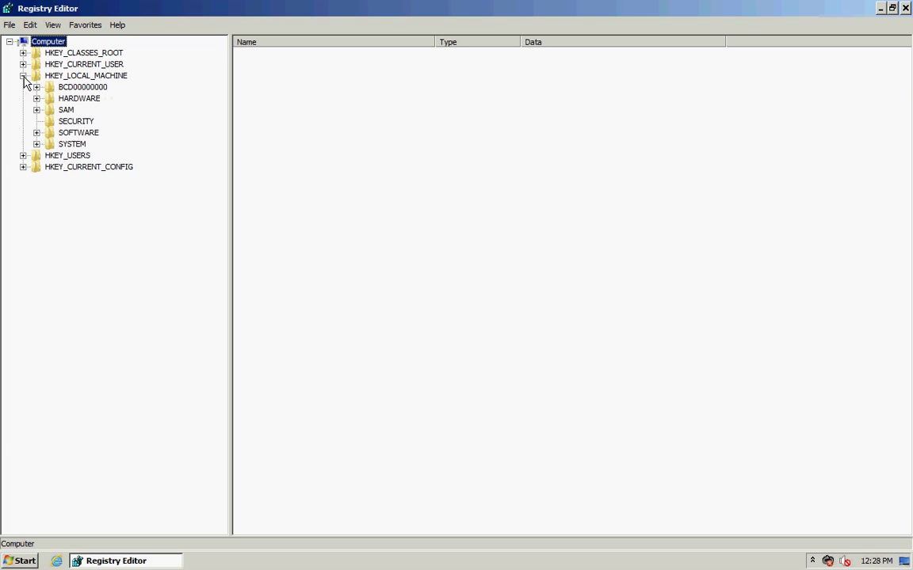
pyautogui.click(37, 133)
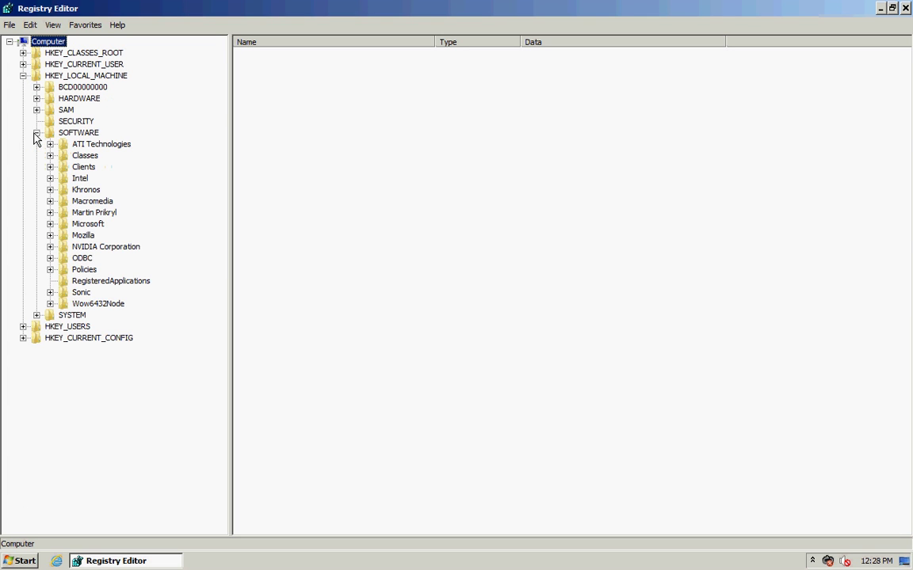
pyautogui.click(50, 303)
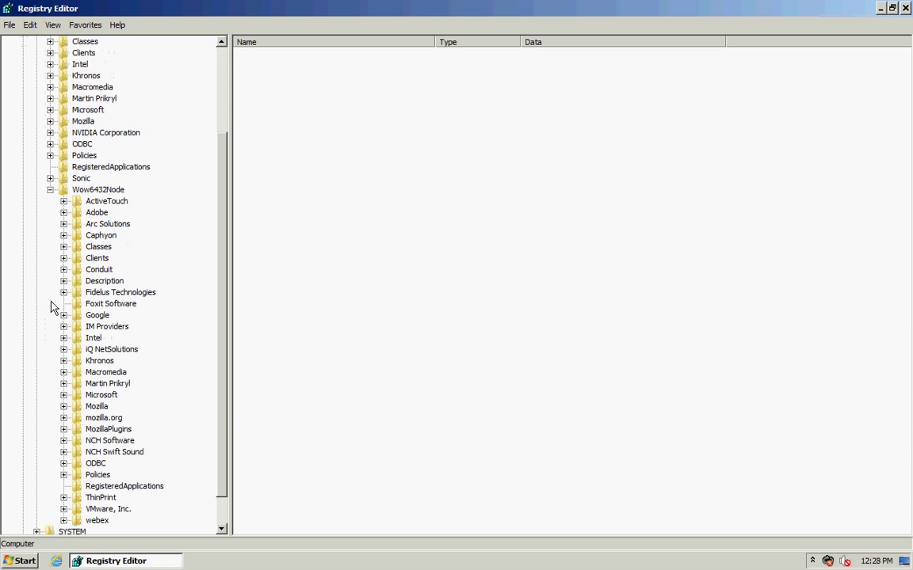
pyautogui.click(104, 225)
pyautogui.rightClick(105, 228)
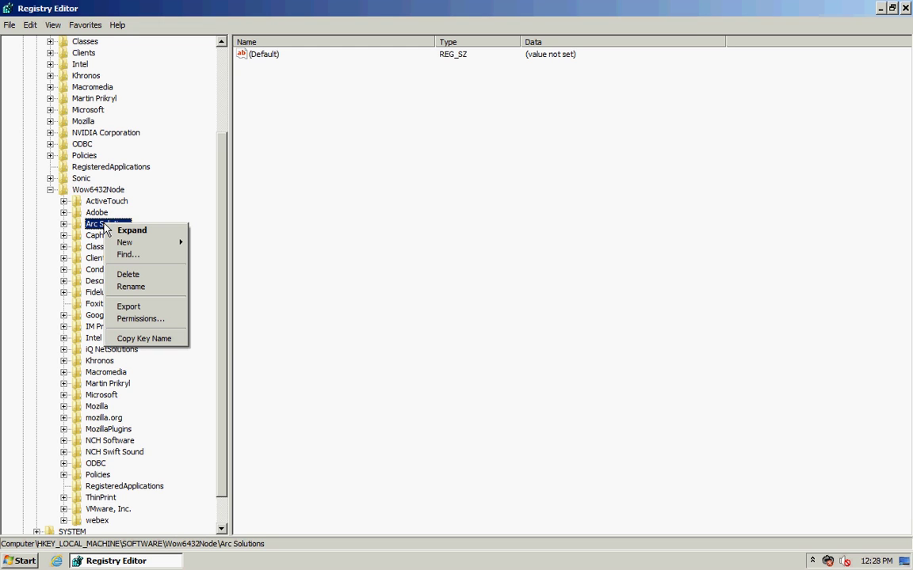
# Step: Add the Everyone group to Arc Solutions' permissions with Allow Full Control, then view Advanced settings
pyautogui.click(136, 320)
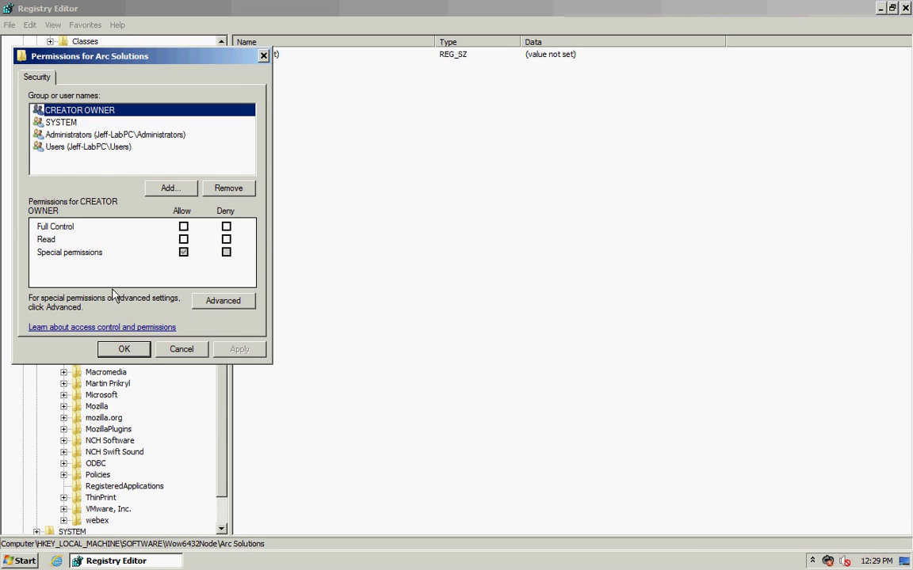
pyautogui.click(169, 190)
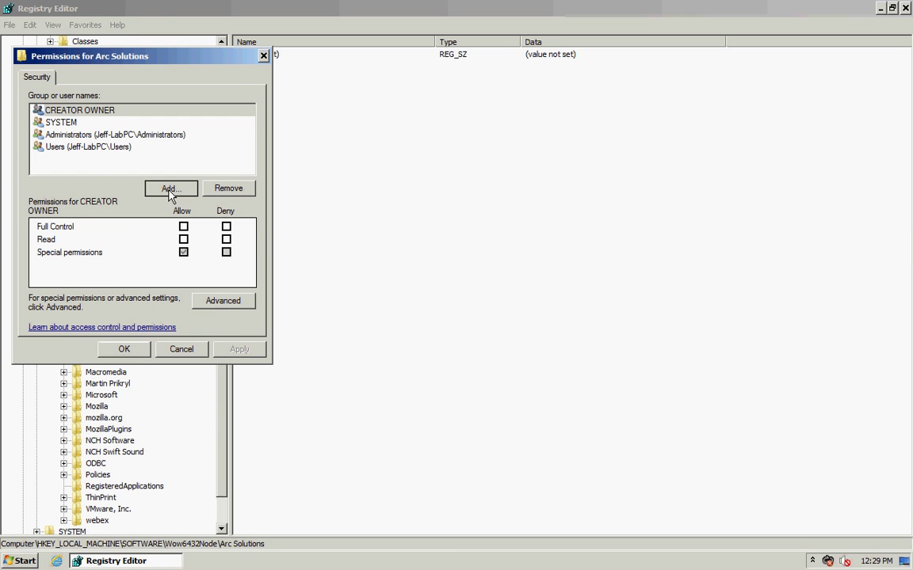
pyautogui.write('everyone')
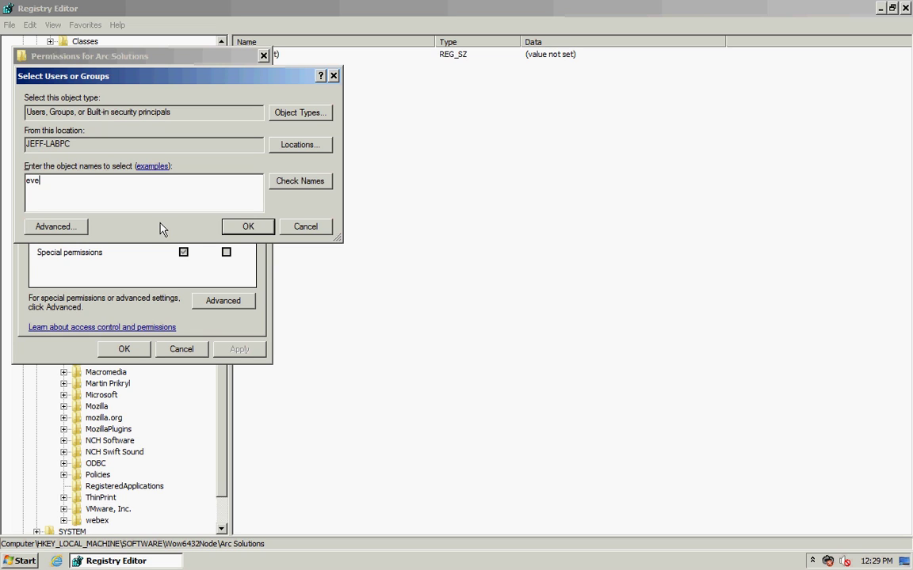
pyautogui.click(304, 180)
pyautogui.click(243, 227)
pyautogui.click(182, 228)
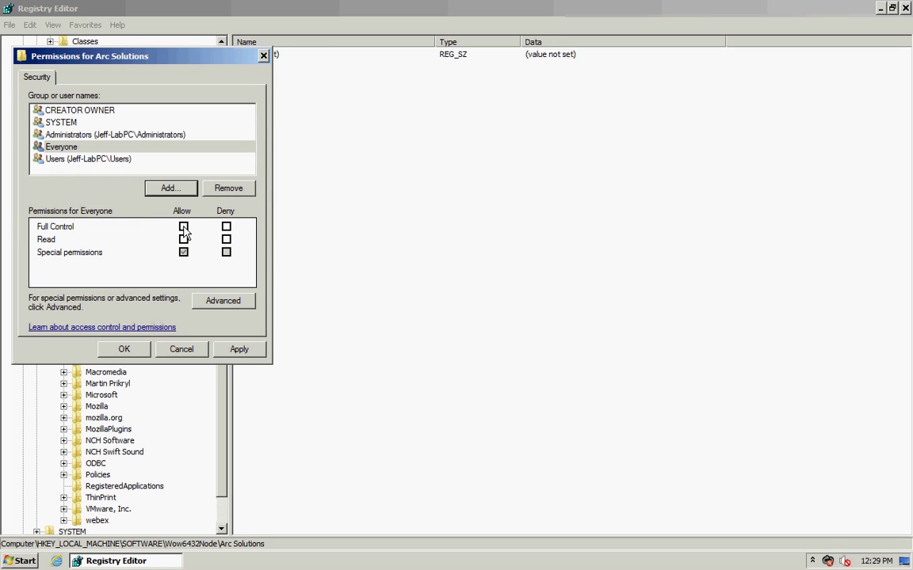
pyautogui.click(221, 303)
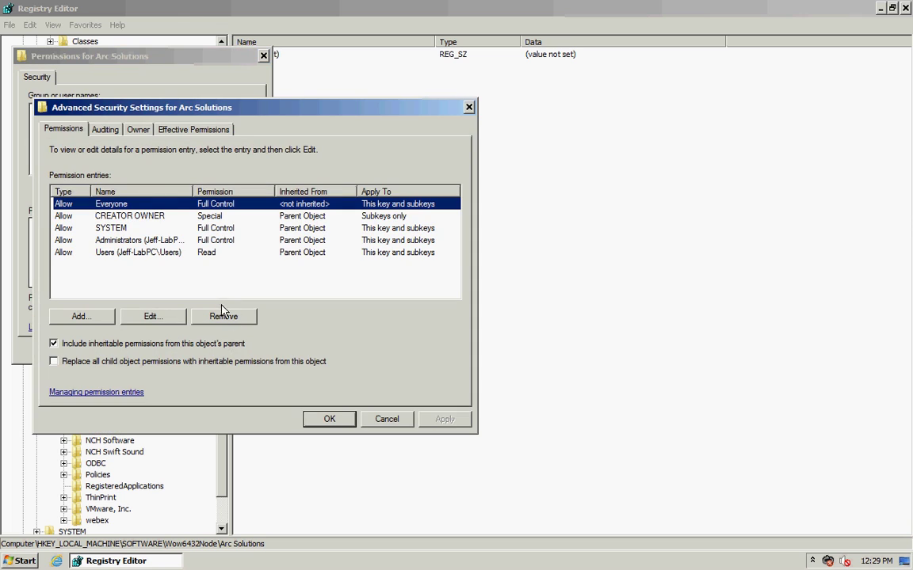
# Step: Replace all child key permissions under Arc Solutions, confirm and save, then close Registry Editor
pyautogui.click(54, 362)
pyautogui.click(325, 422)
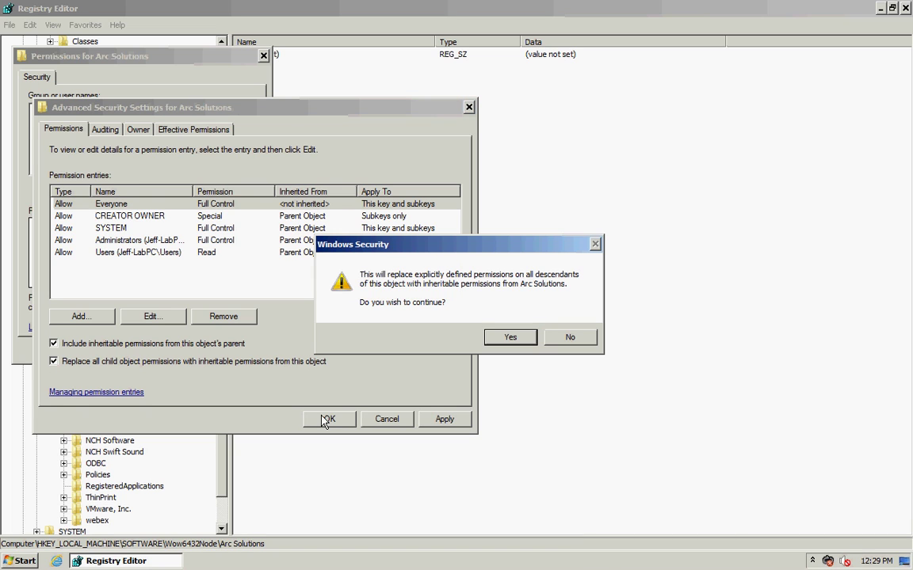
pyautogui.click(511, 339)
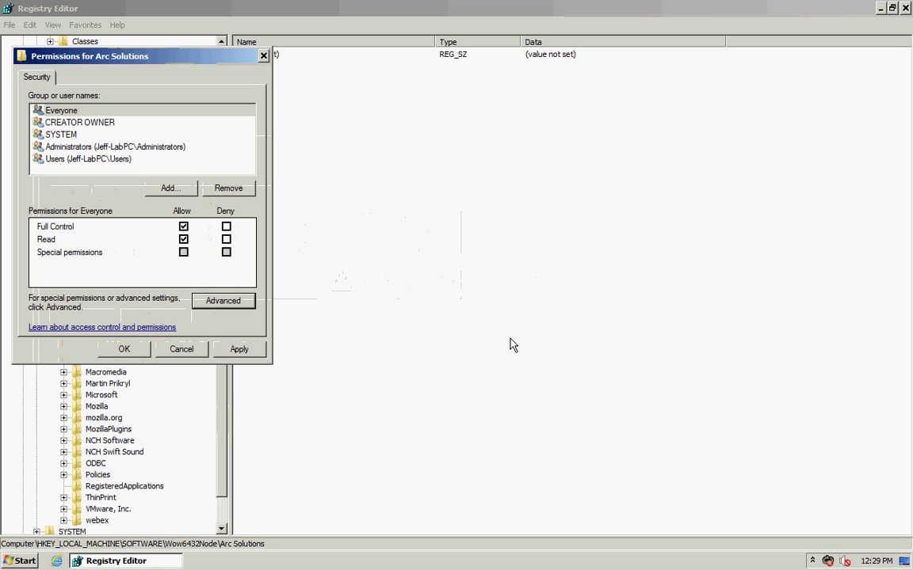
pyautogui.click(124, 349)
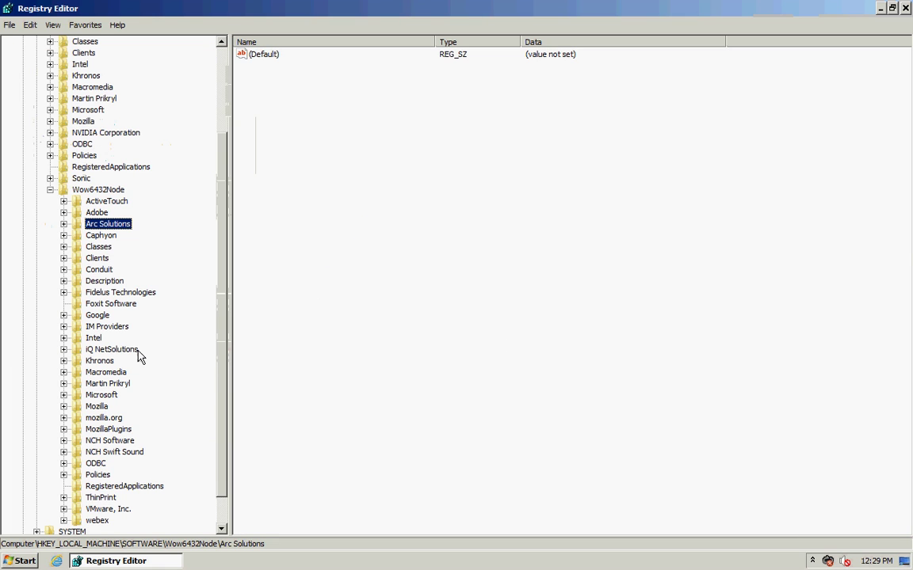
pyautogui.click(904, 8)
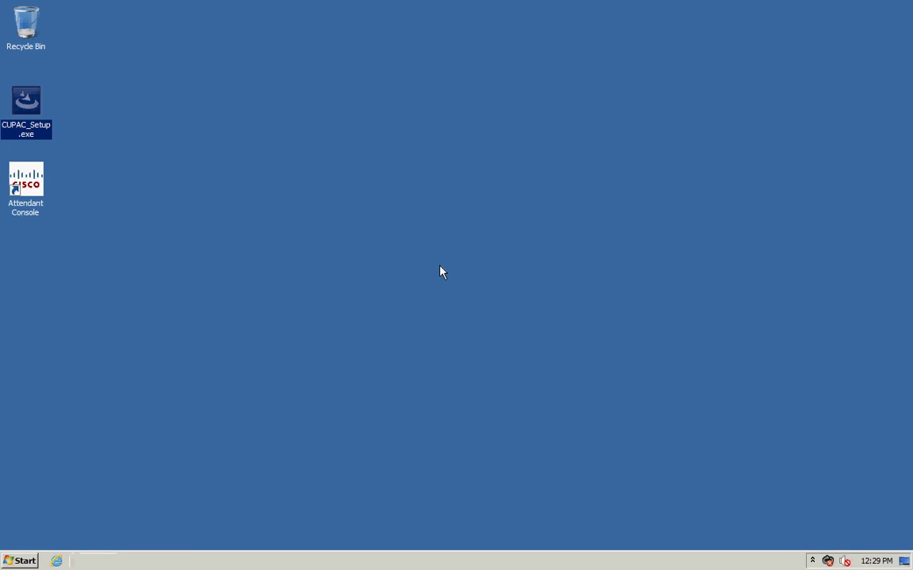